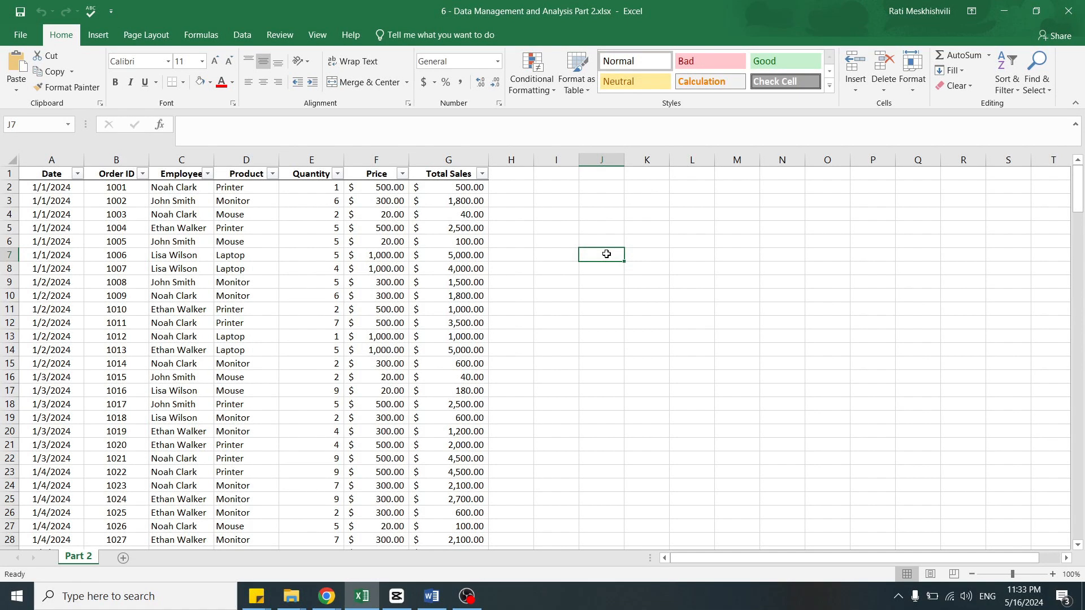
Step: Create a PivotTable from the sales data range A1:G218 on the Part 2 sheet, placed on a new worksheet
left_click(253, 251)
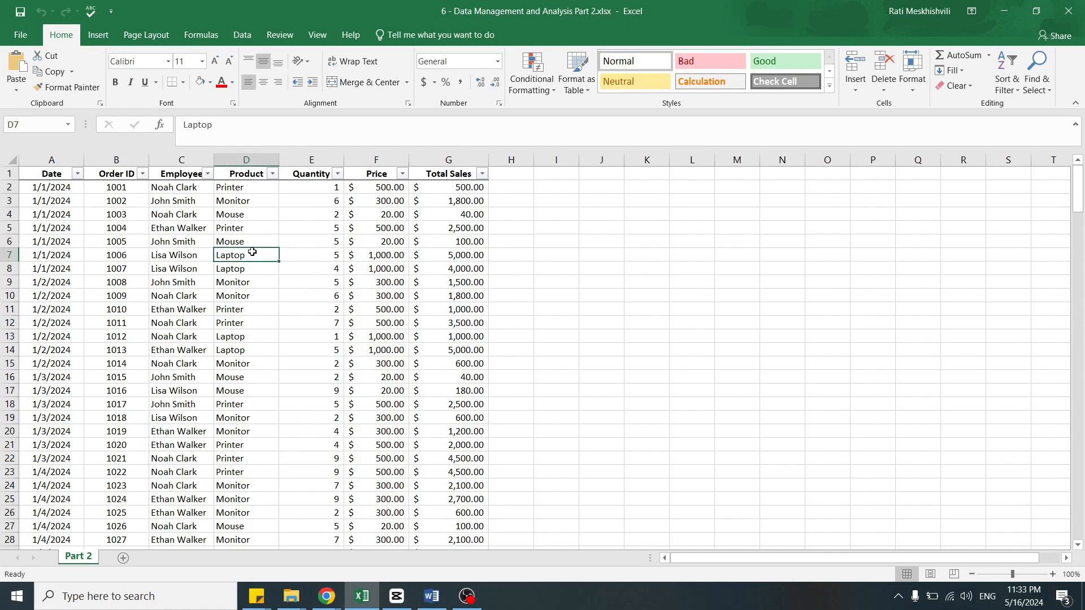
left_click(98, 35)
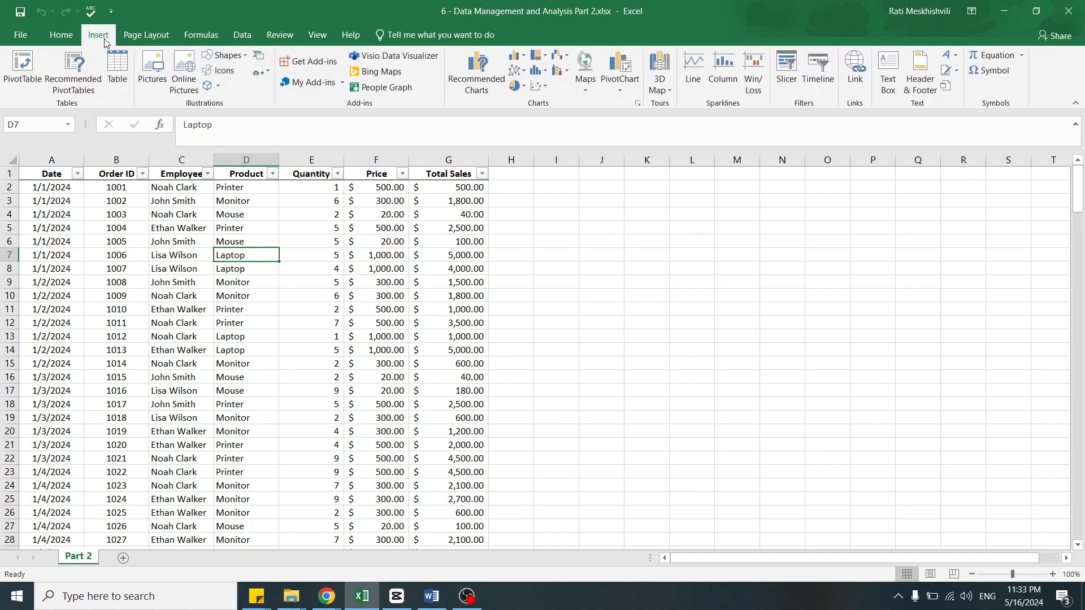
left_click(11, 81)
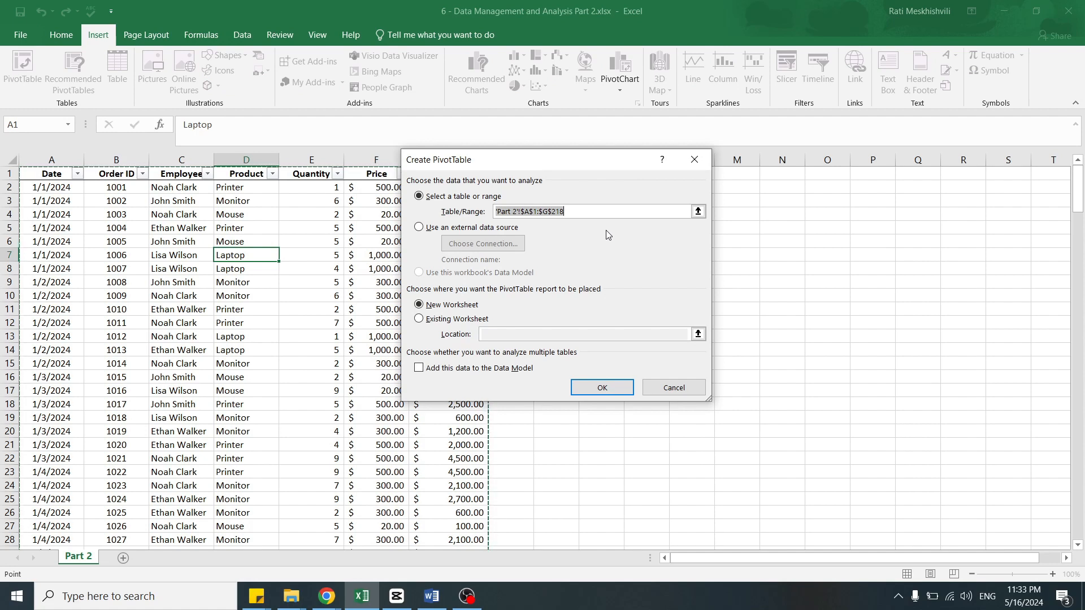
left_click_drag(1079, 210, 1032, 120)
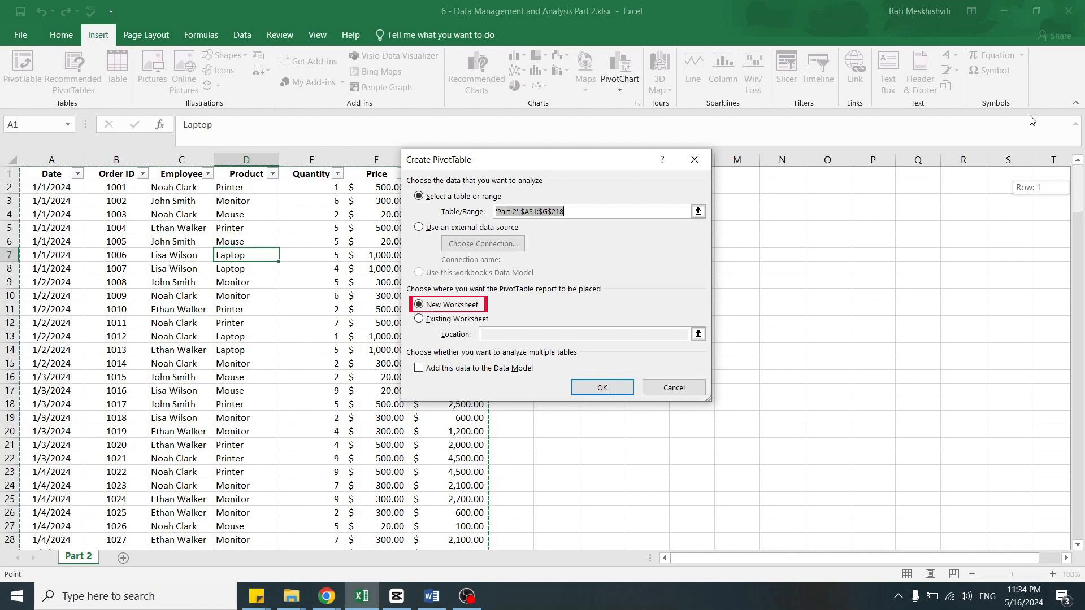
left_click(595, 388)
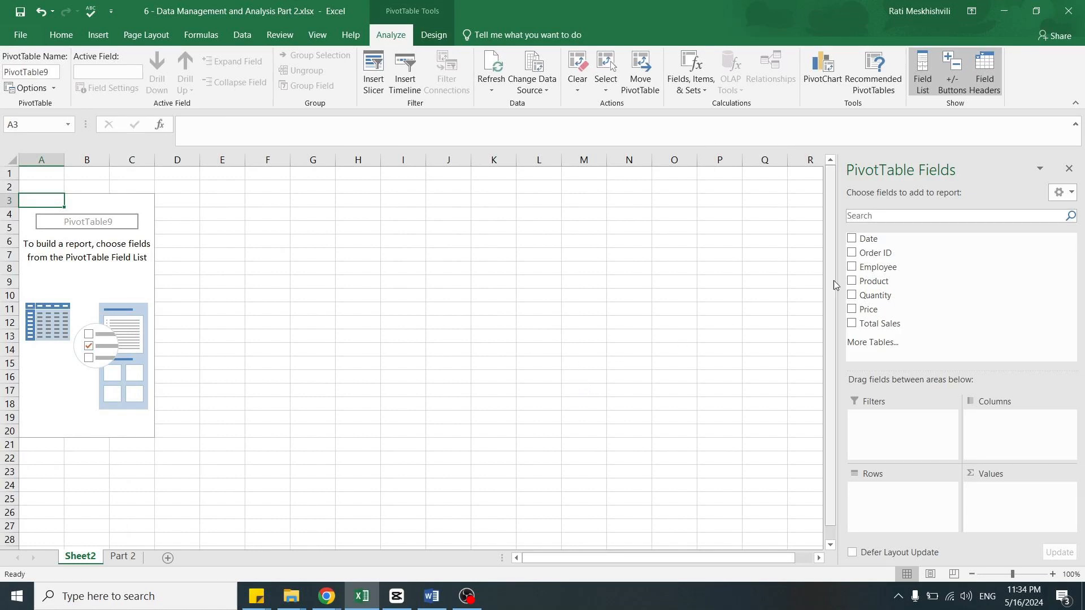
Step: Build the PivotTable with Total Sales as values, Date as rows and Product as columns
left_click_drag(881, 324, 1032, 516)
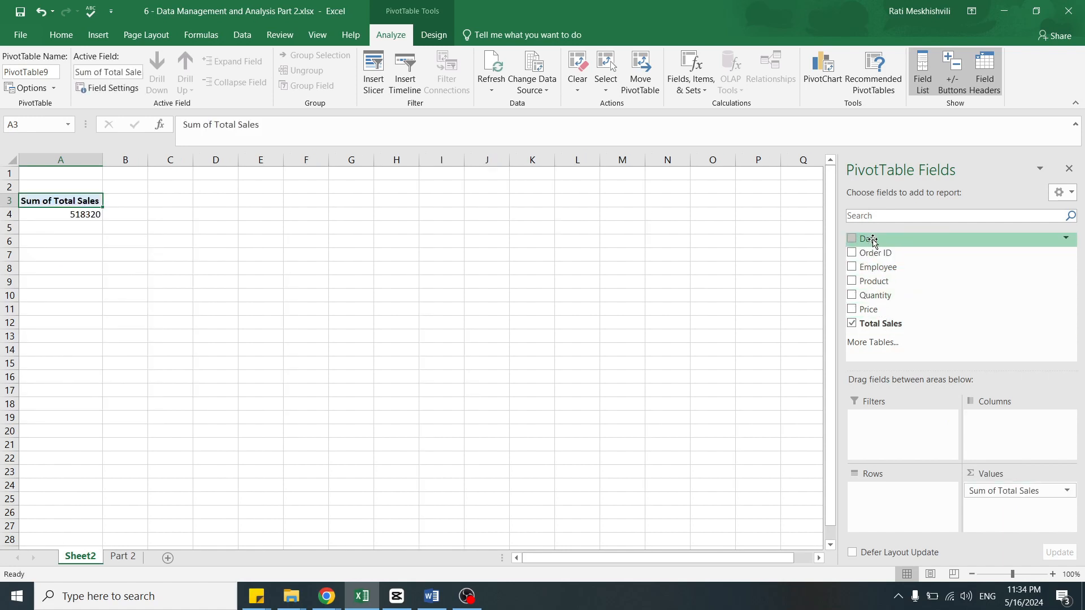
left_click_drag(869, 238, 885, 502)
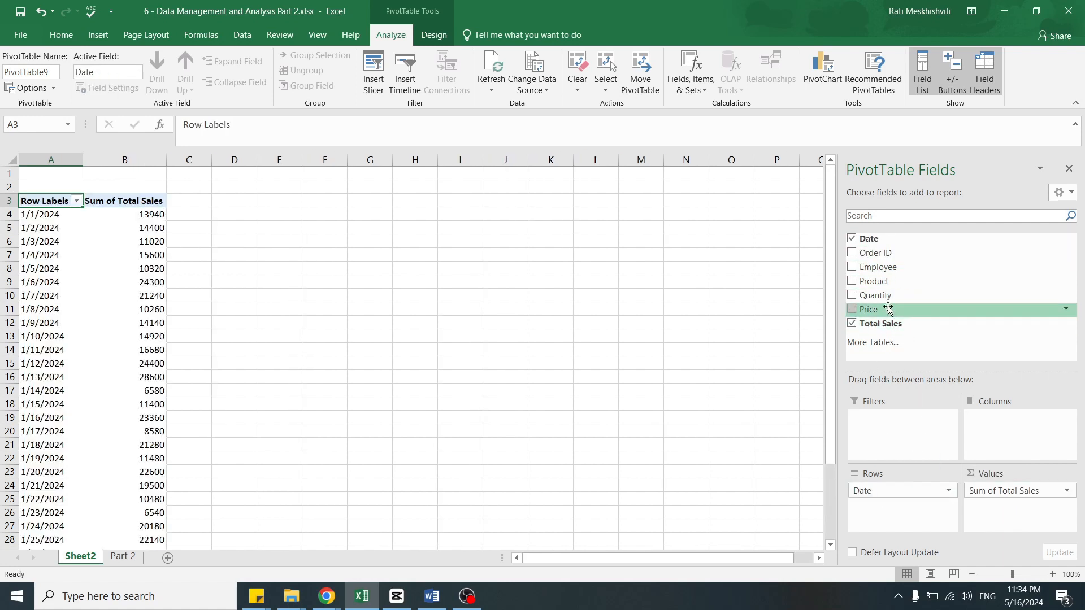
left_click_drag(879, 278, 998, 431)
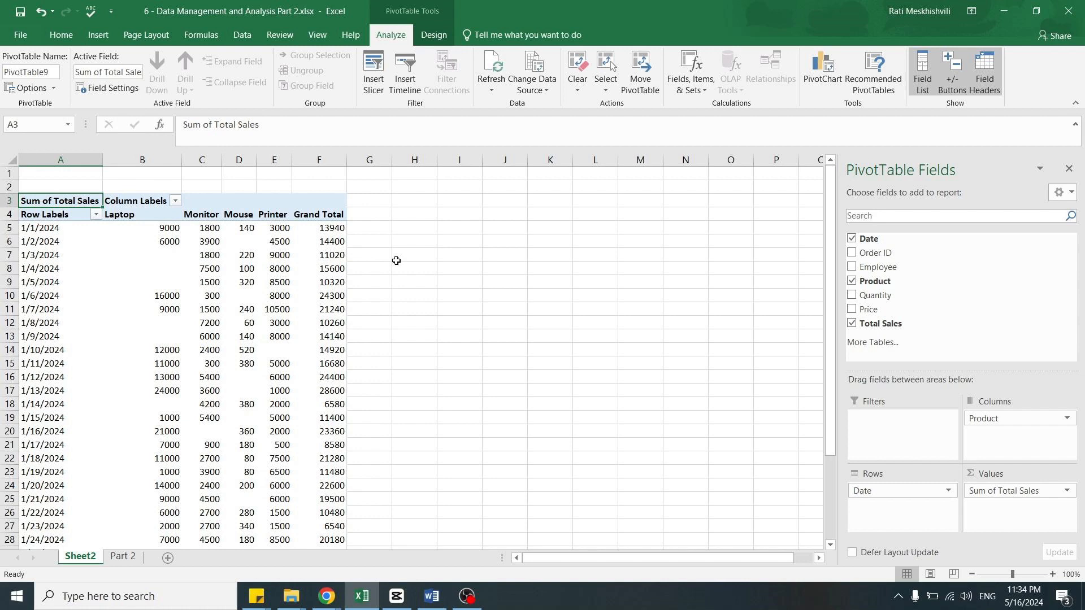
Step: Change the PivotTable's report layout to Outline Form
left_click(216, 269)
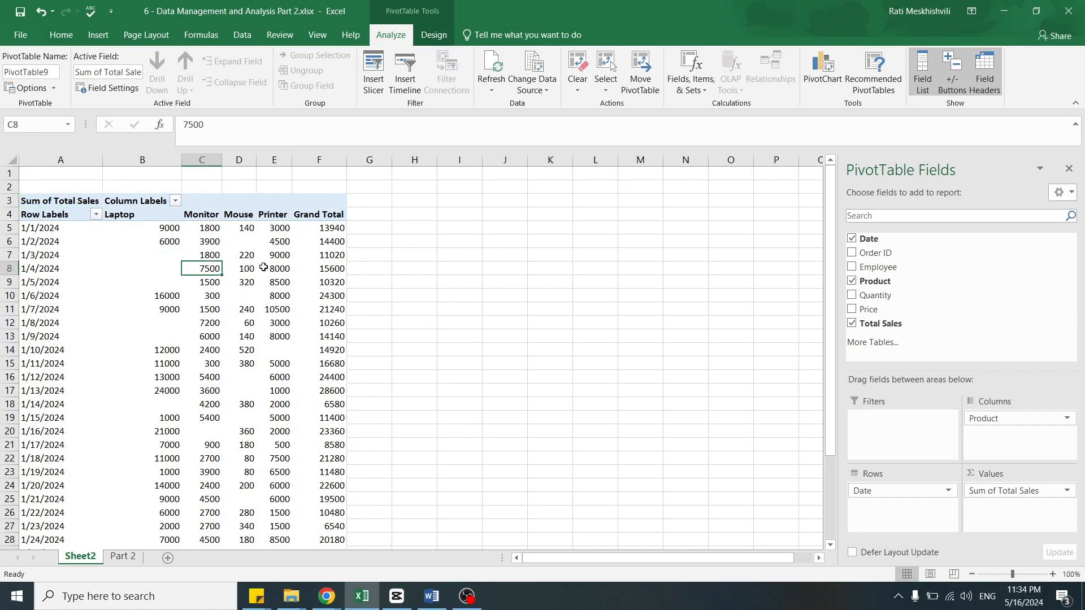
left_click(434, 35)
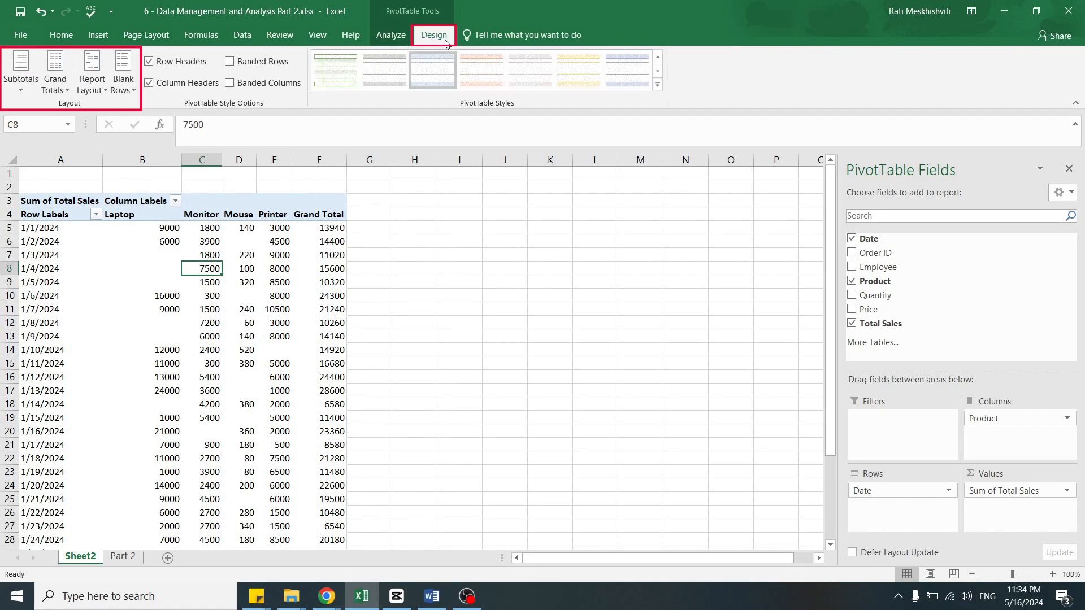
left_click(100, 84)
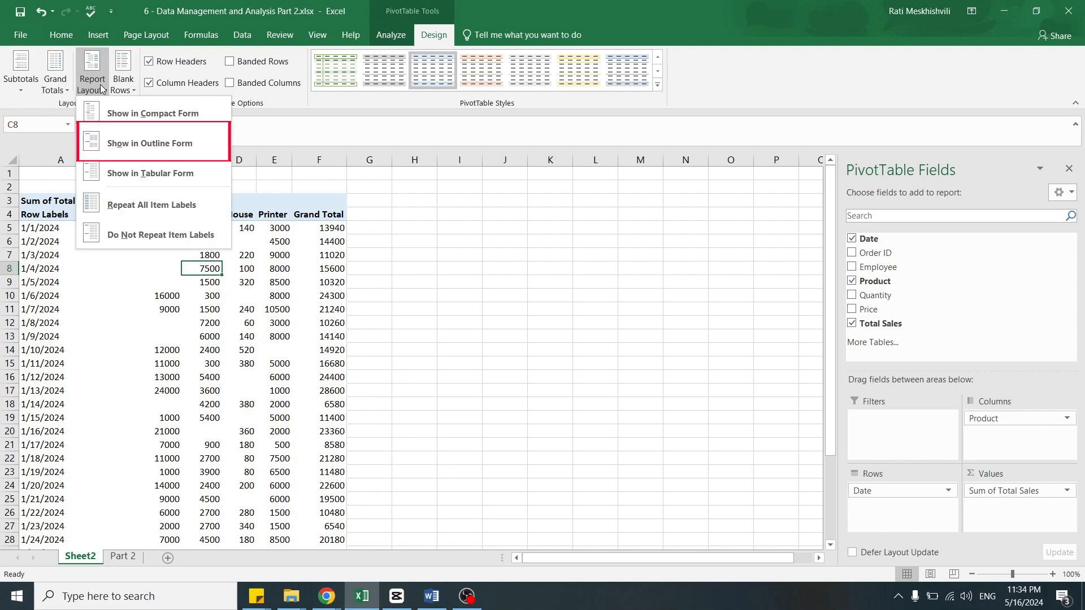
left_click(144, 143)
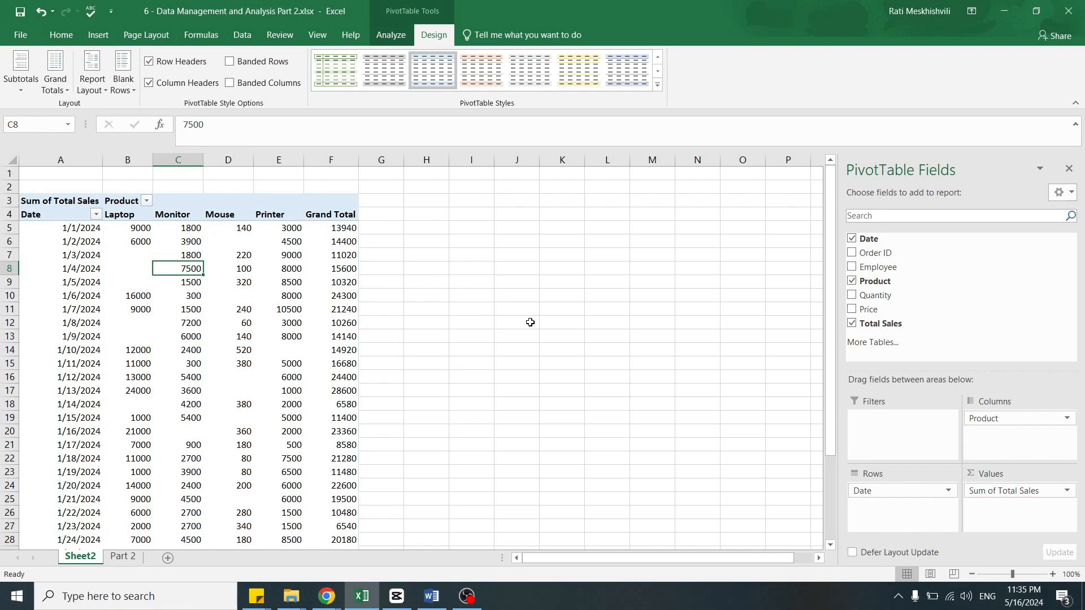
Step: Format the Sum of Total Sales values as Number with 0 decimal places and a thousands separator
left_click(984, 496)
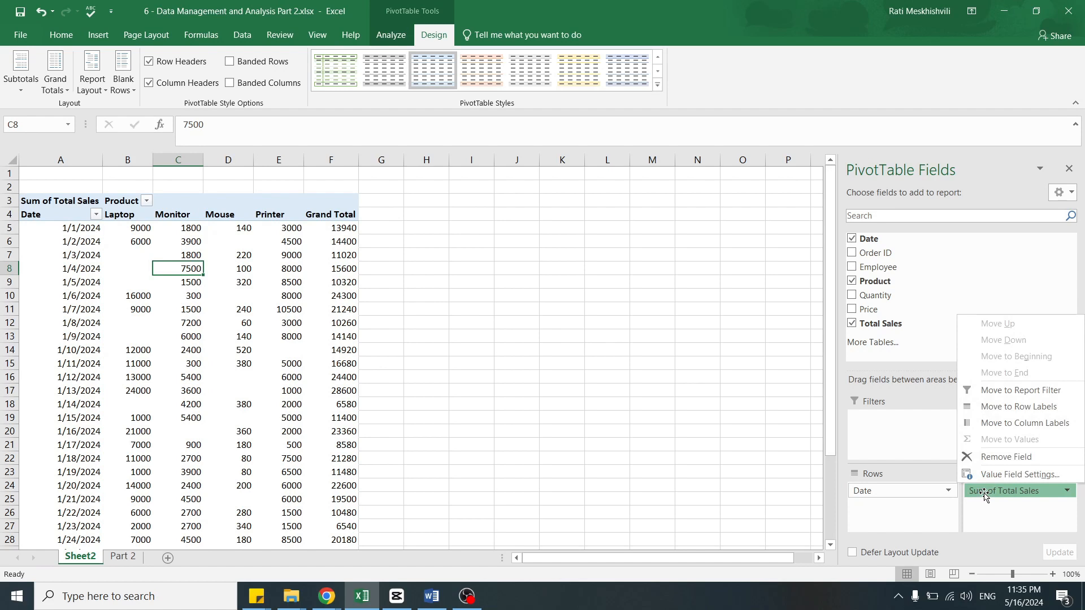
left_click(987, 476)
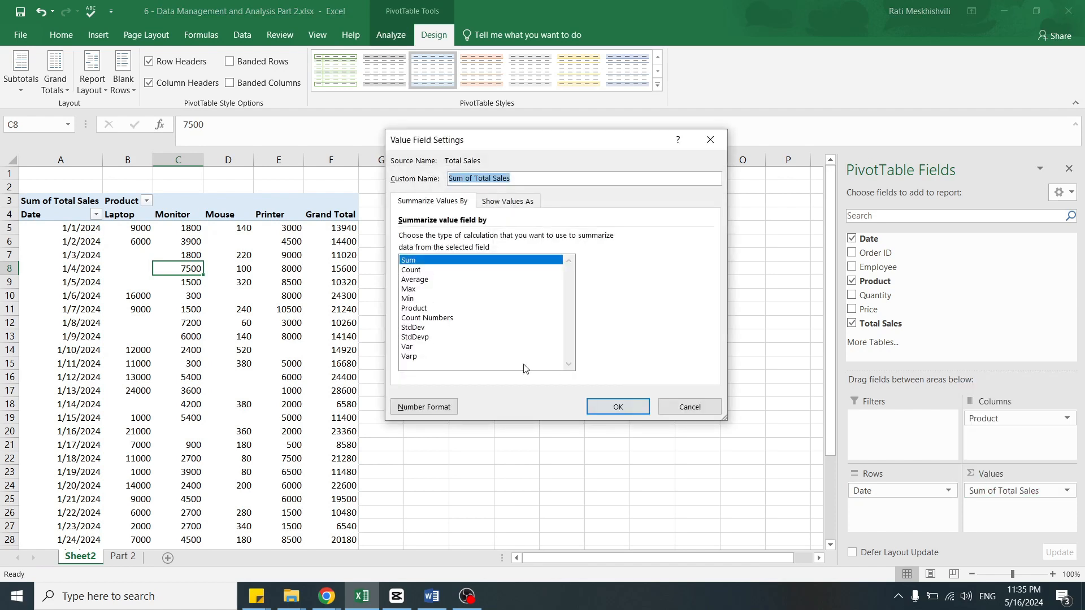
left_click(425, 409)
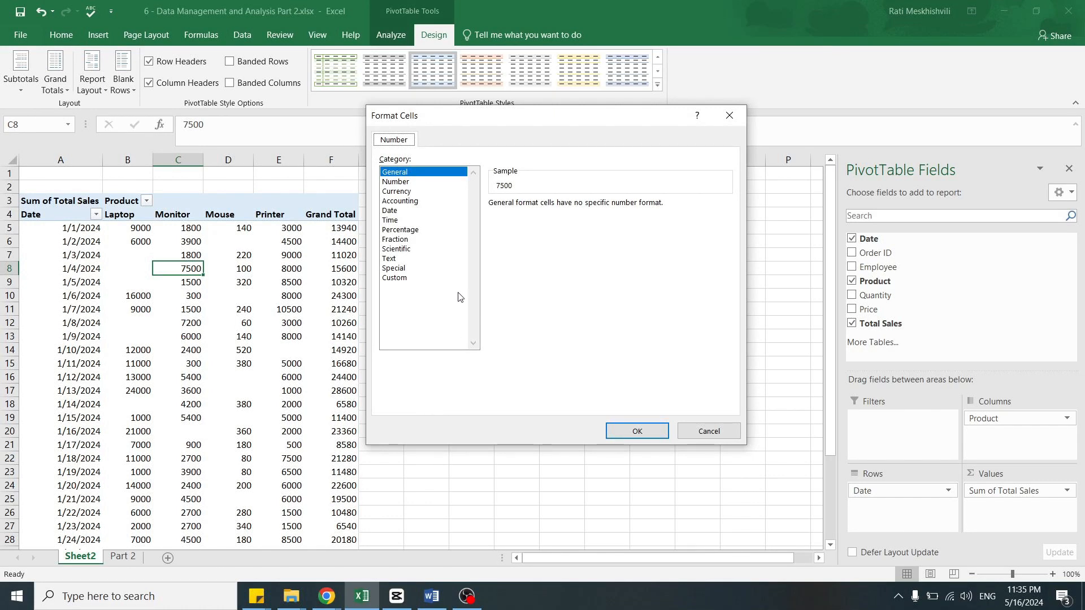
left_click(405, 181)
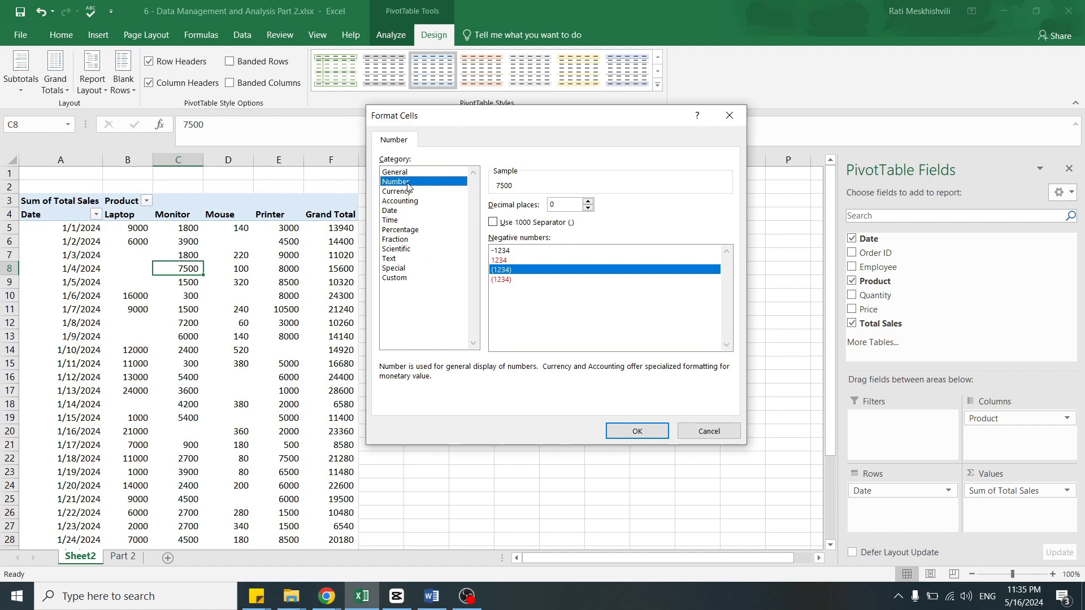
left_click(493, 222)
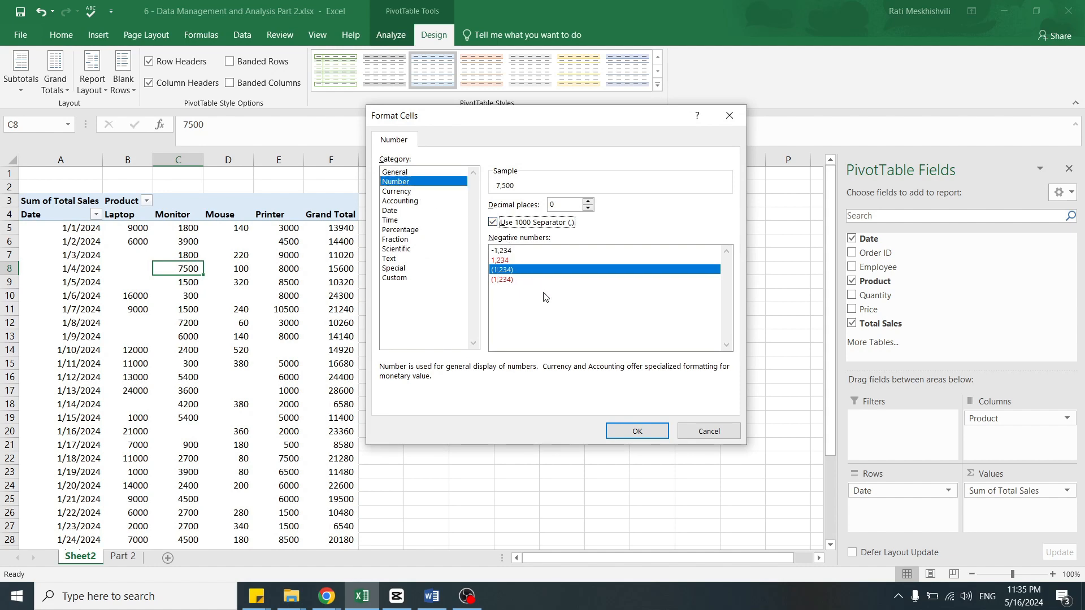
left_click(637, 431)
left_click(634, 407)
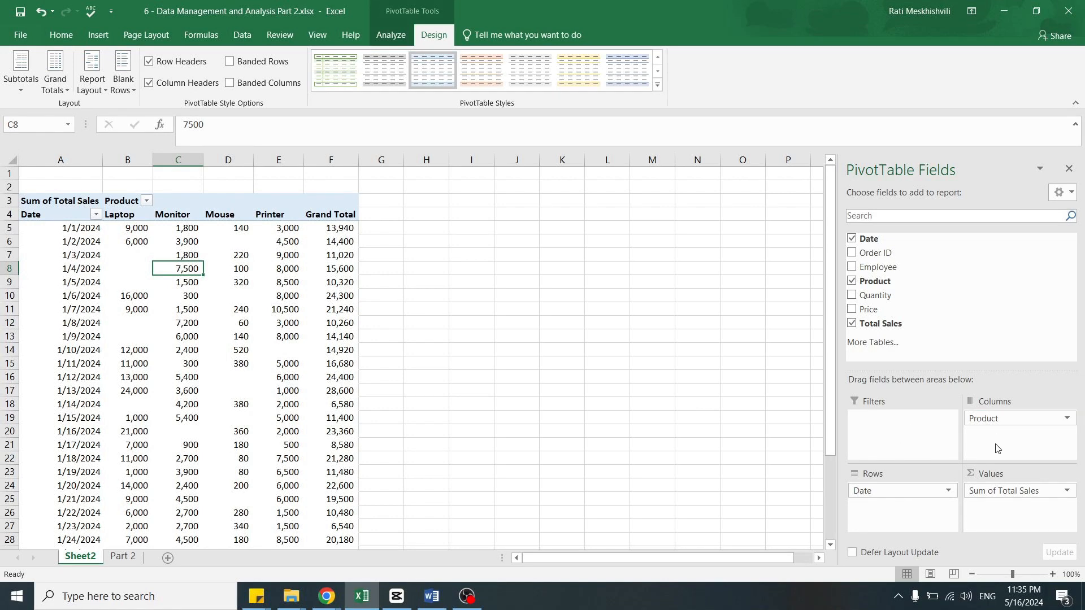
left_click(1006, 490)
left_click(994, 473)
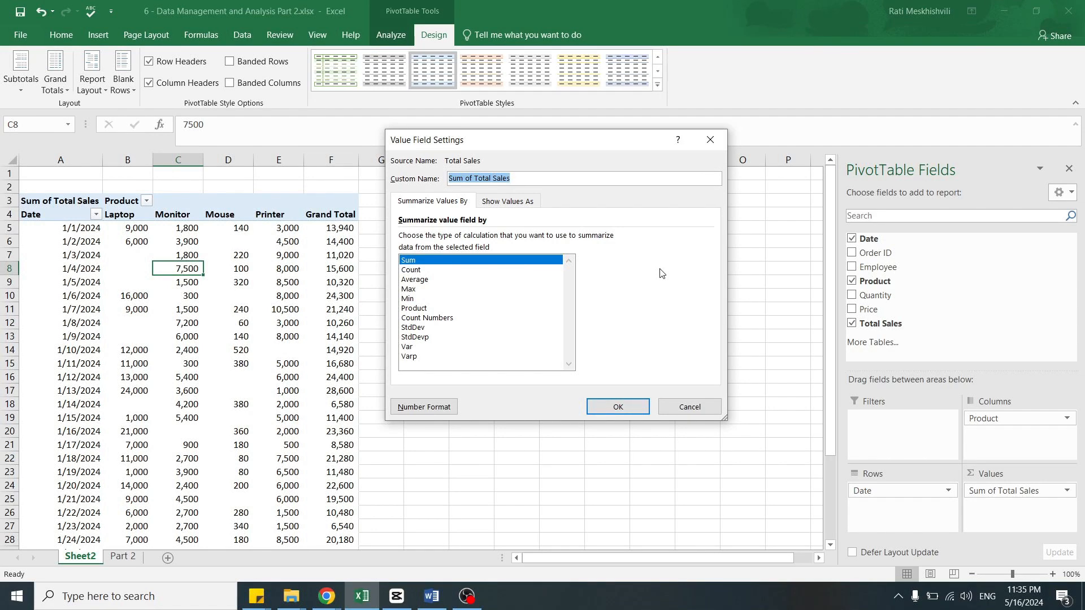
left_click(541, 270)
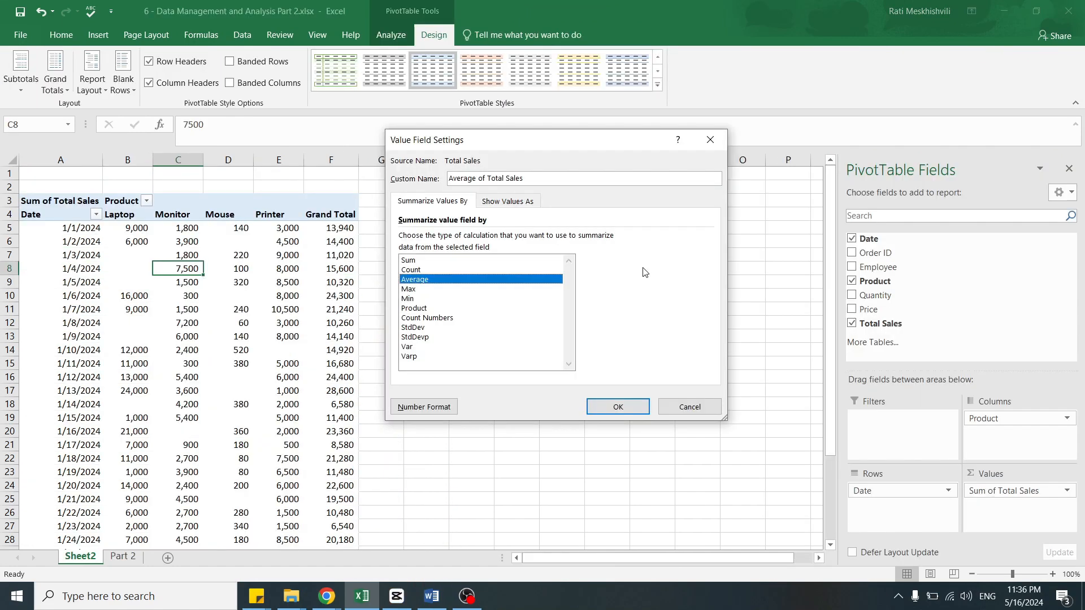
left_click(543, 289)
left_click(543, 299)
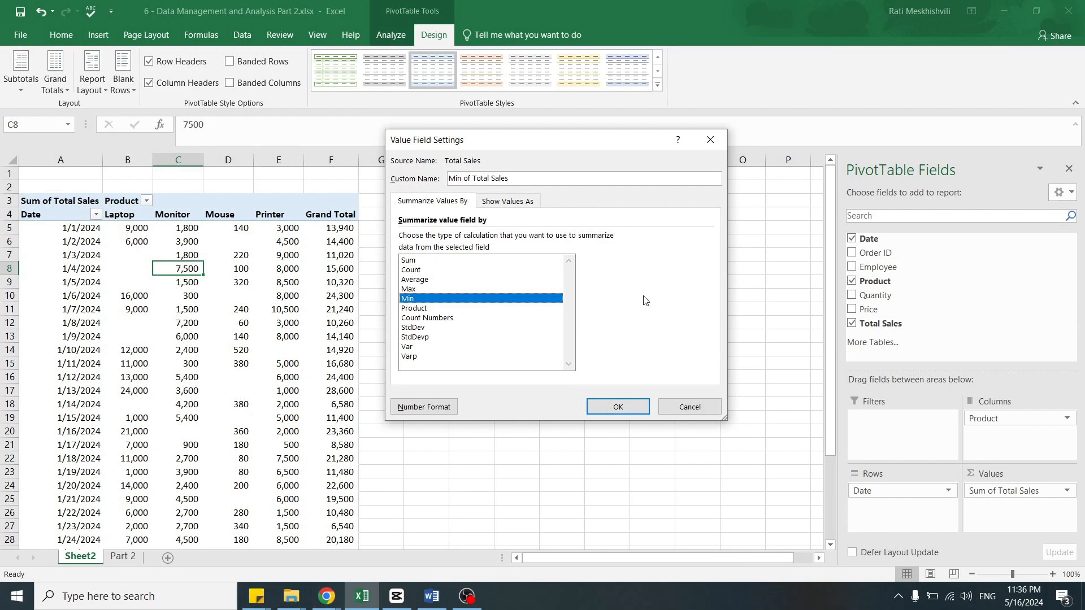
left_click(690, 410)
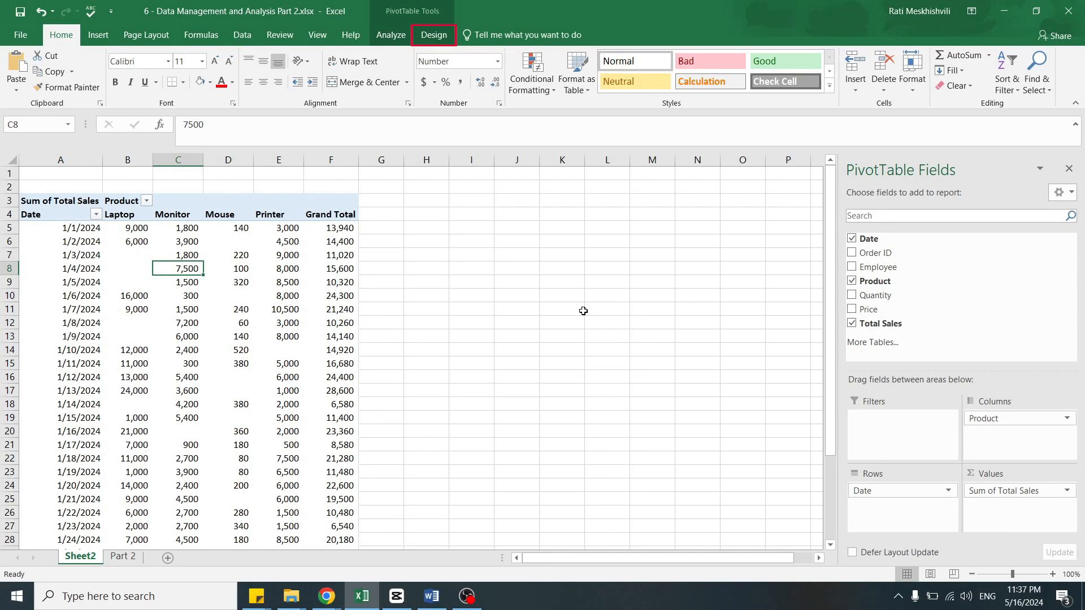
Step: Apply the light gray PivotTable style with shaded headers from the Light style group
left_click(428, 37)
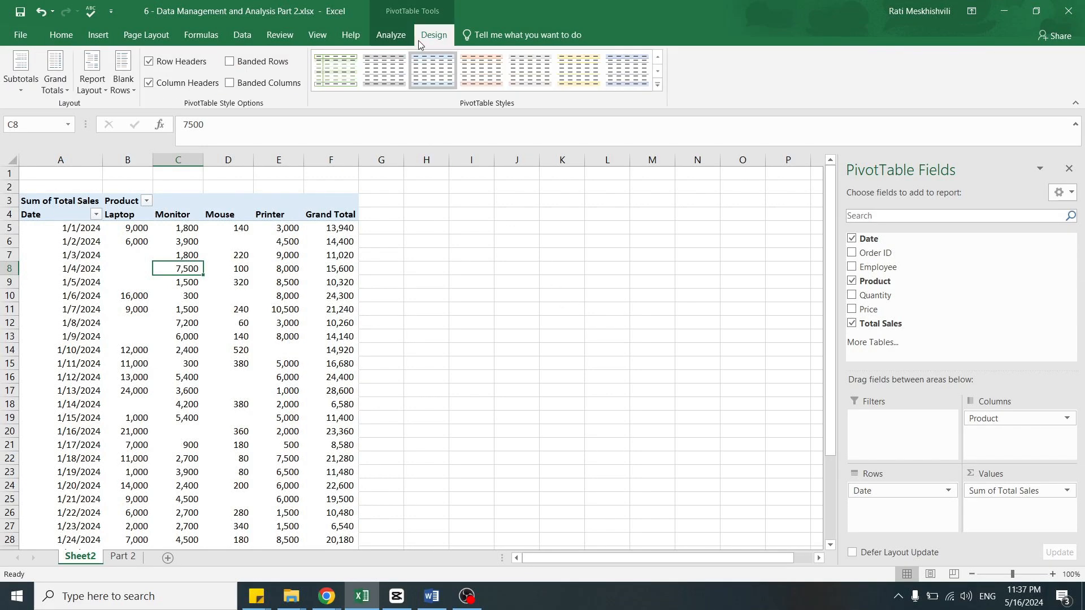
left_click(658, 85)
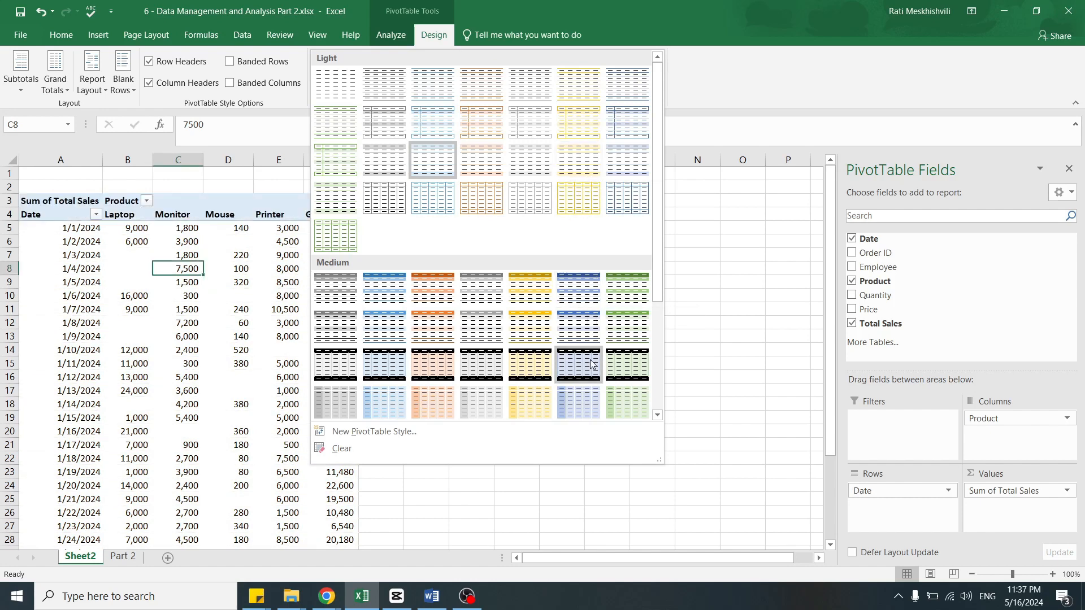
left_click(385, 155)
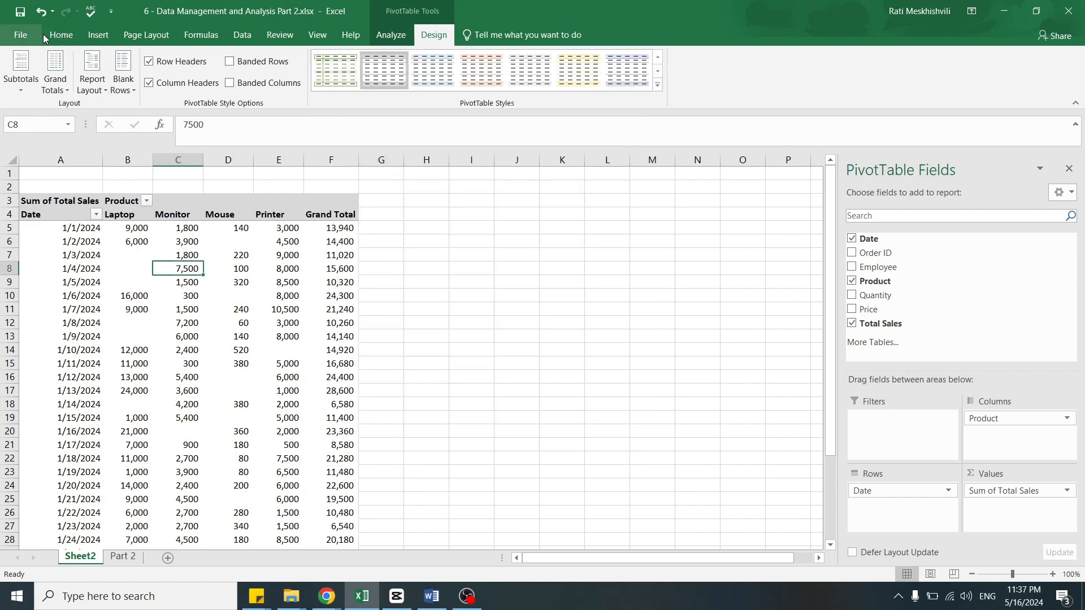
Step: Sort the PivotTable's daily Grand Total values from smallest to largest, leaving the final total row out of the selection
left_click(61, 36)
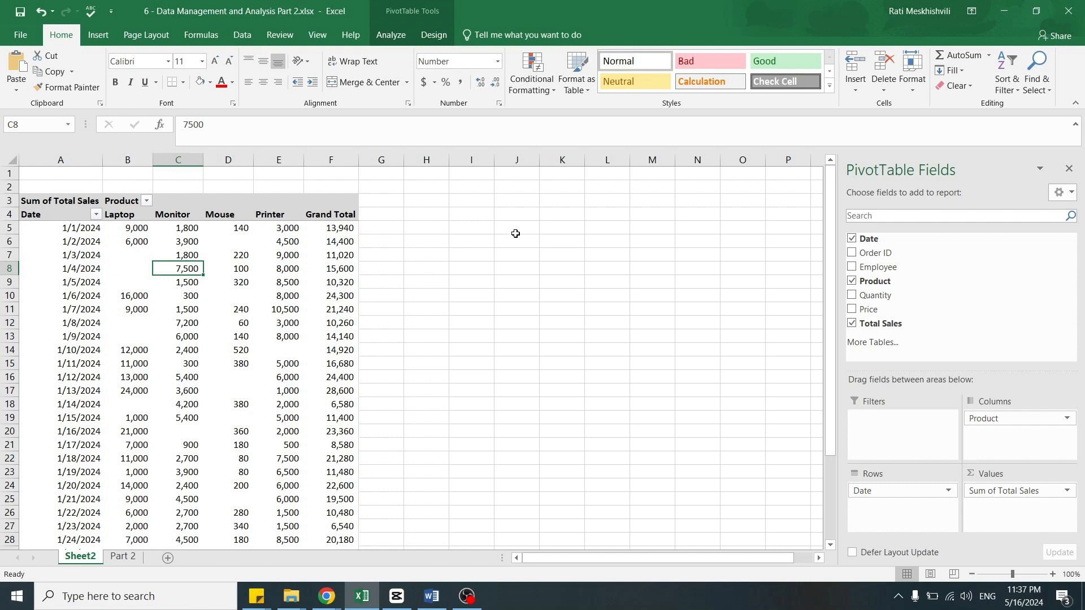
left_click(349, 230)
key("ctrl+shift+Down")
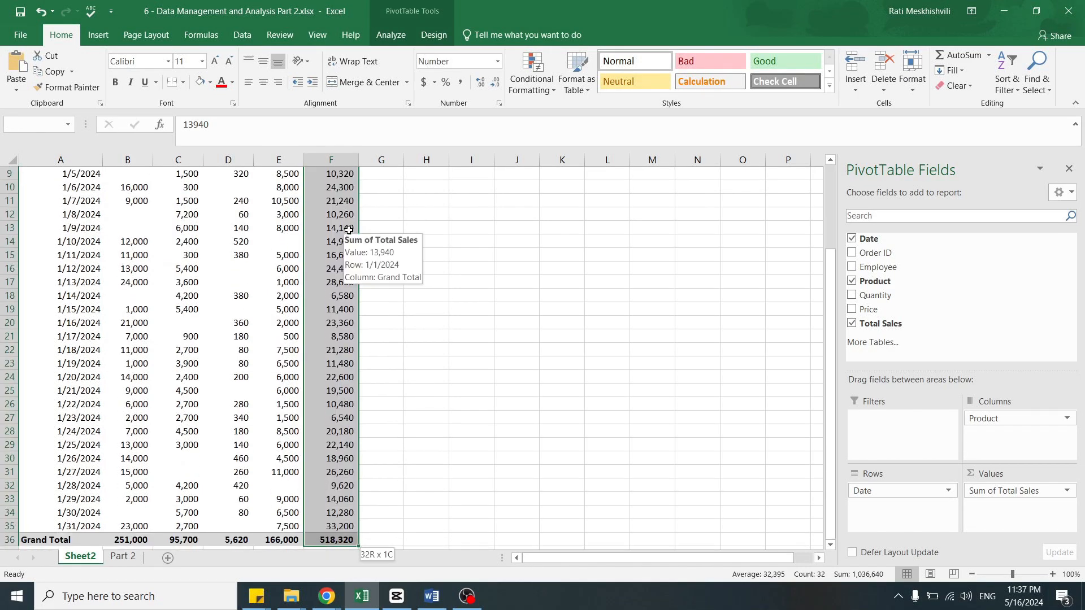
key("shift+Up")
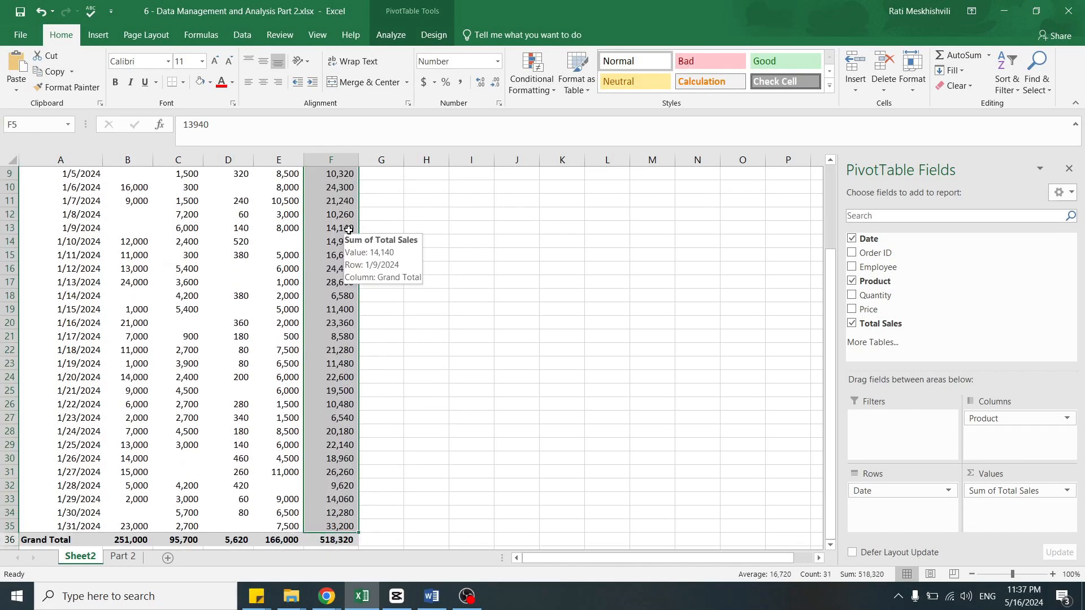
left_click(1007, 91)
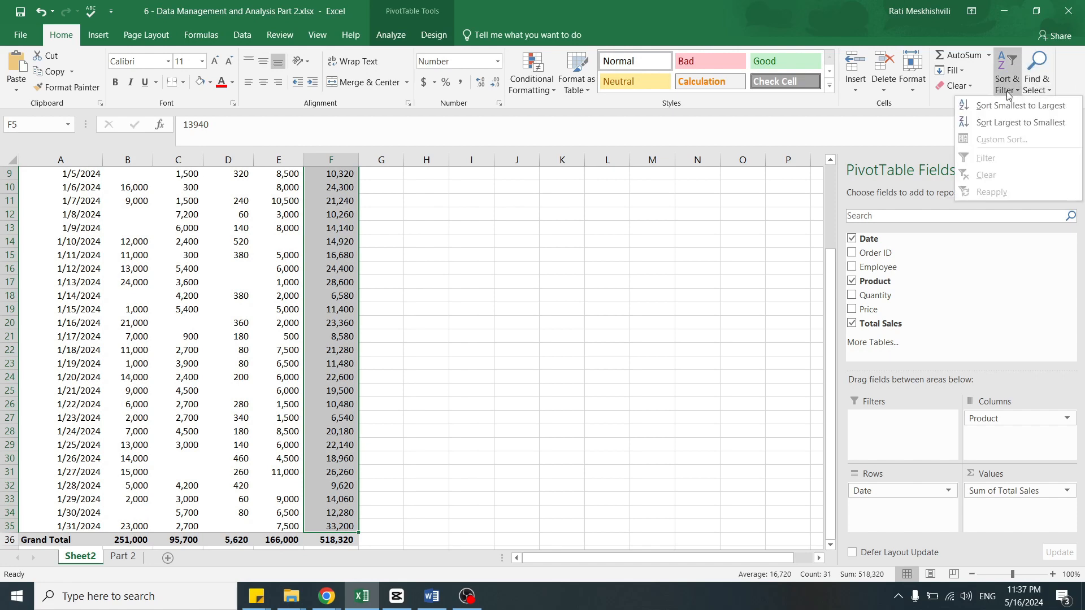
left_click(998, 106)
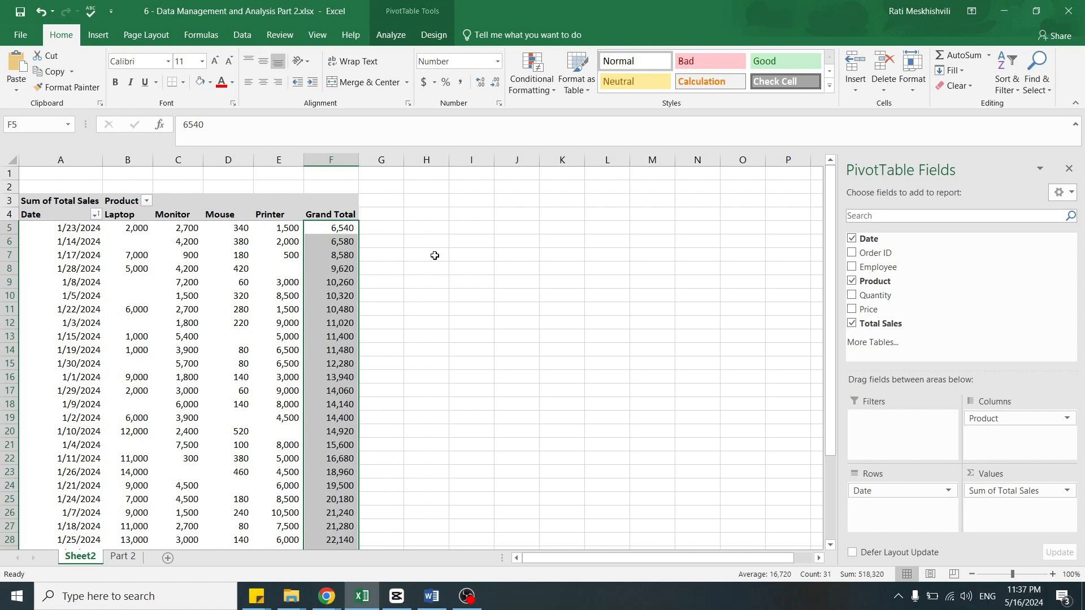
Step: Undo the sorting of the PivotTable by Grand Total
left_click(440, 229)
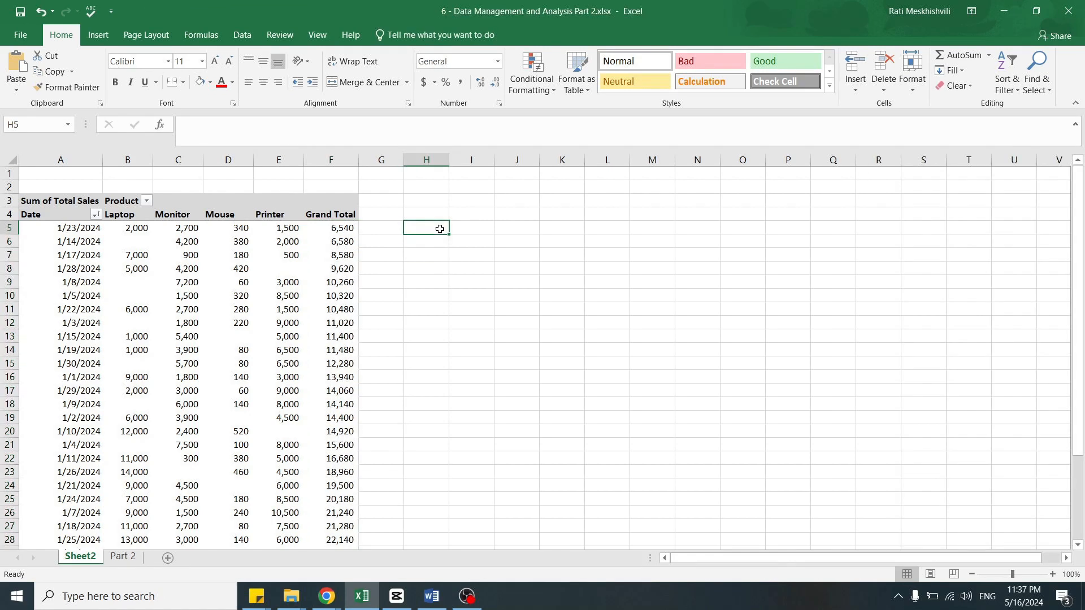
left_click(457, 269)
key("ctrl+z")
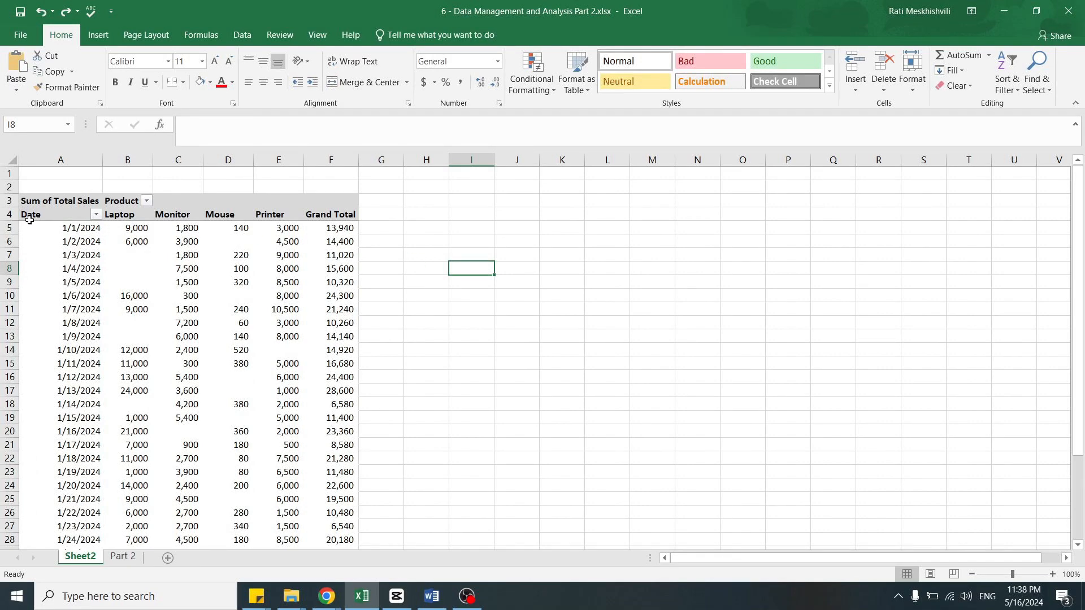
Step: Group the PivotTable's Date rows by Days only, with the number of days set to 7
left_click(51, 205)
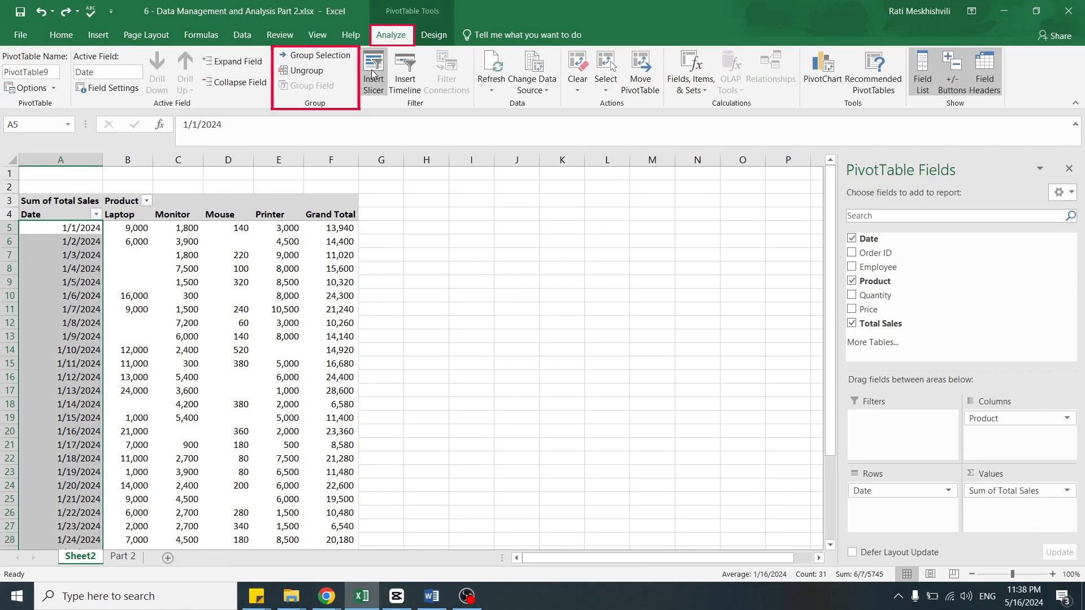
left_click(325, 59)
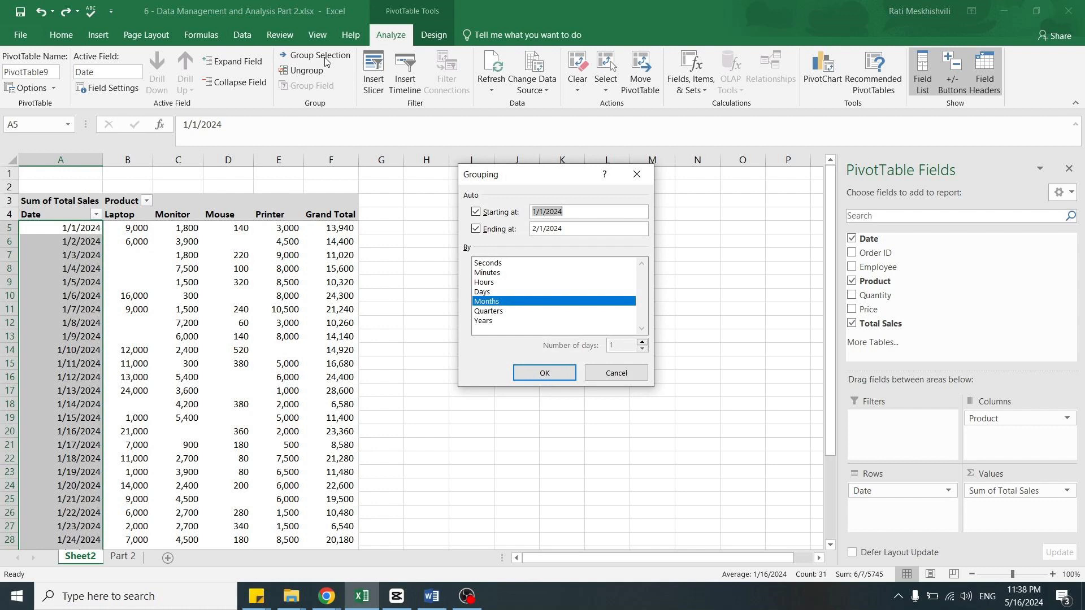
left_click(487, 293)
left_click(490, 302)
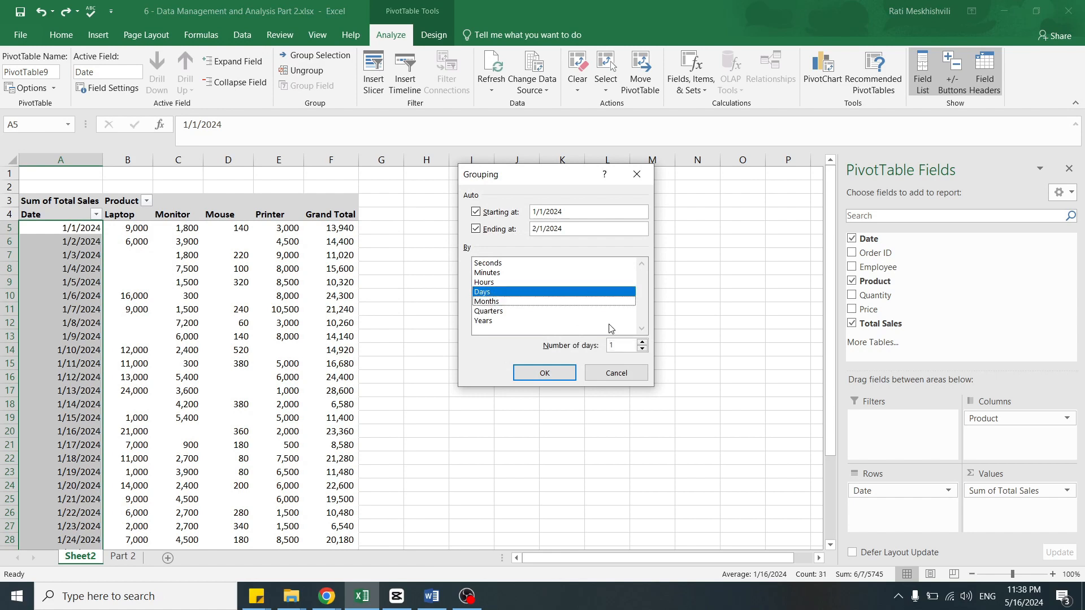
left_click(643, 342)
left_click(643, 342)
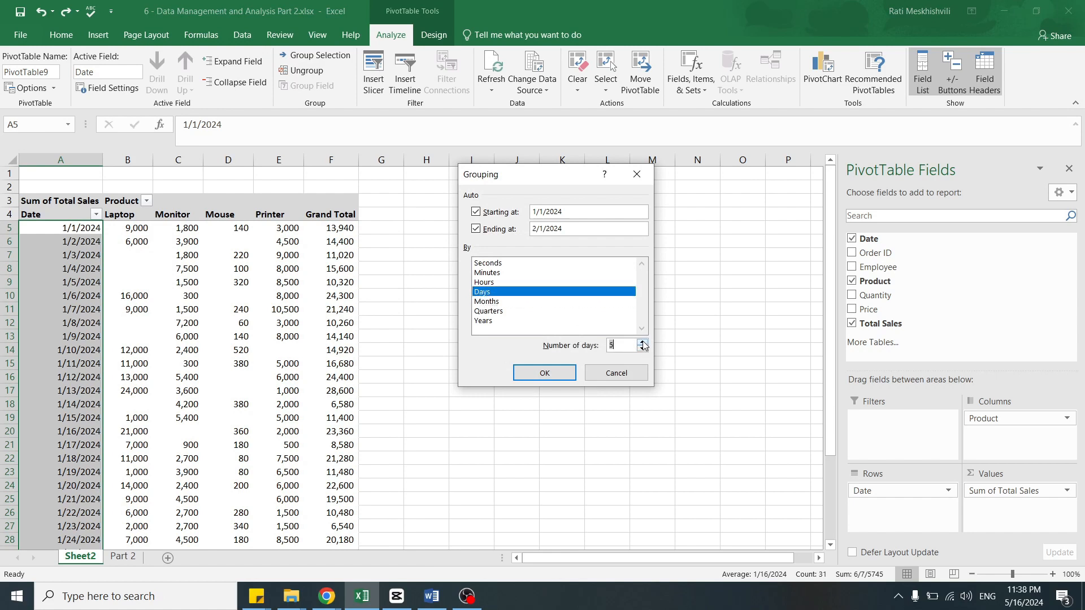
left_click(545, 373)
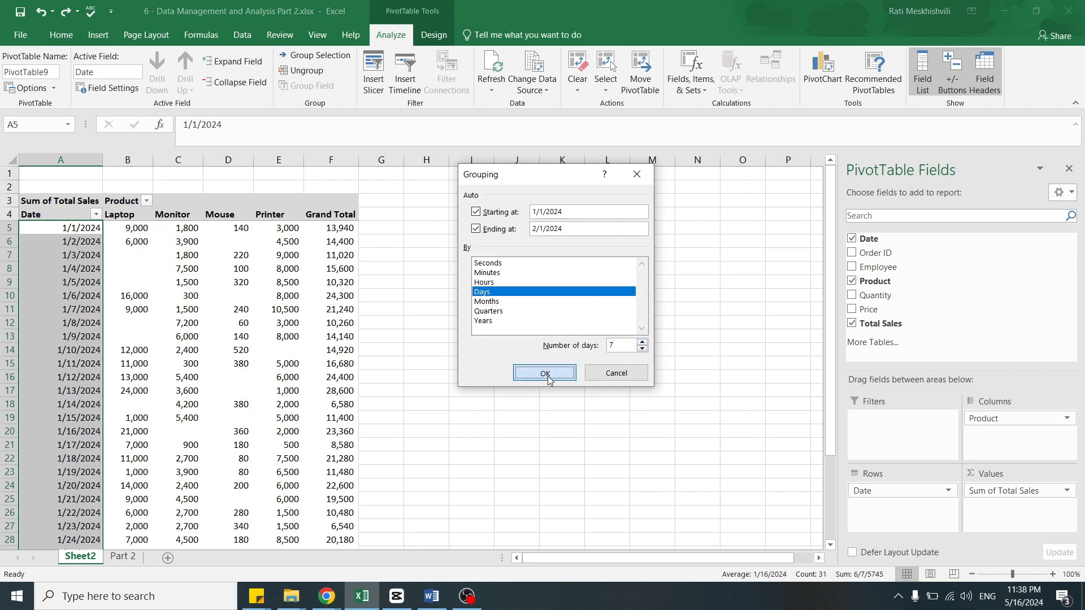
left_click(499, 281)
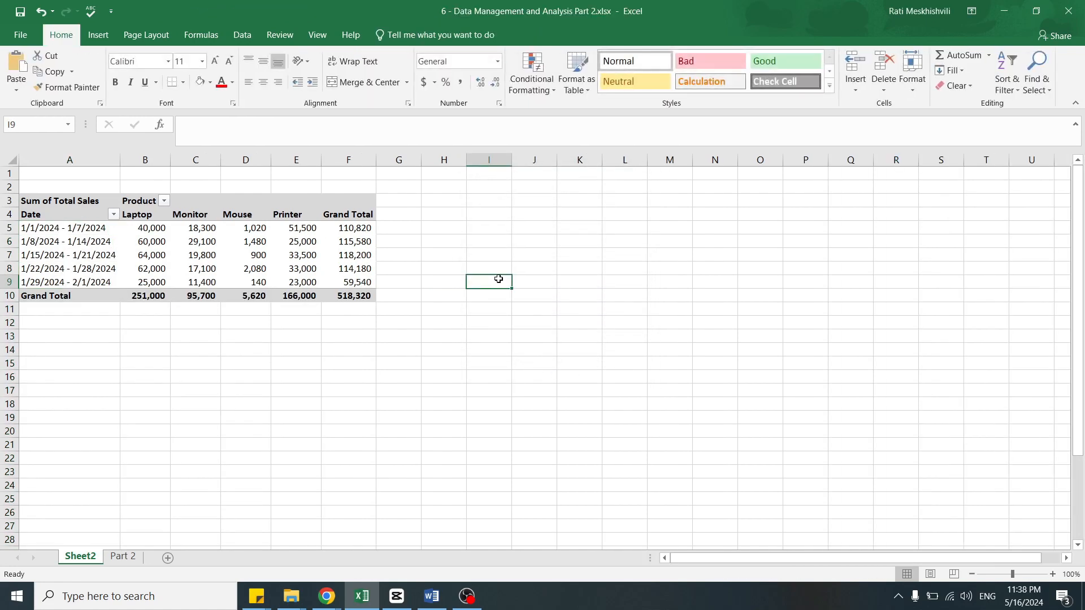
Step: Undo the weekly grouping of the PivotTable's dates
left_click(357, 228)
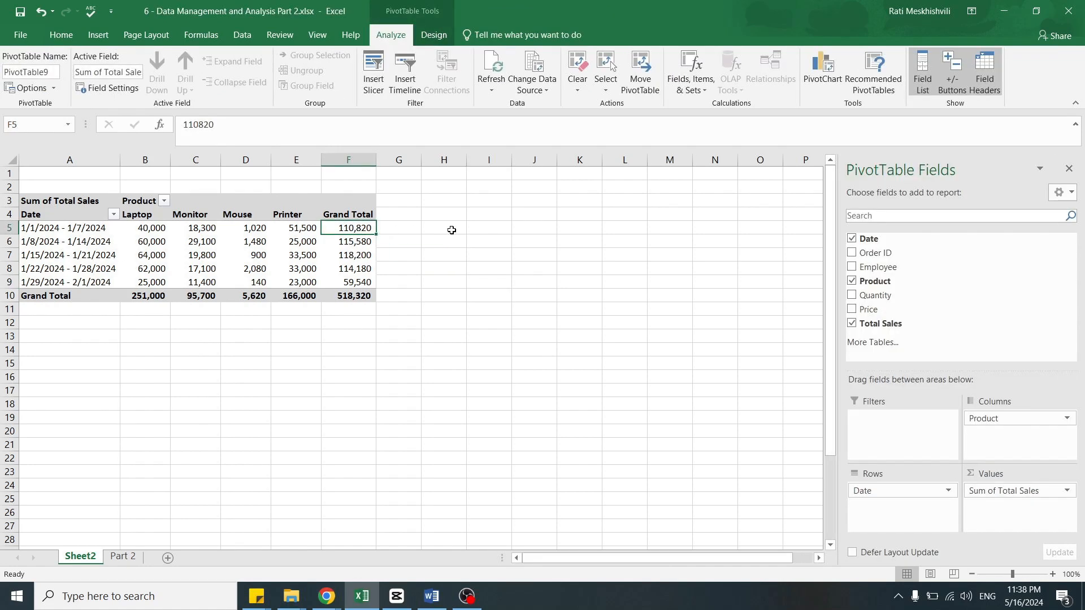
key("ctrl+z")
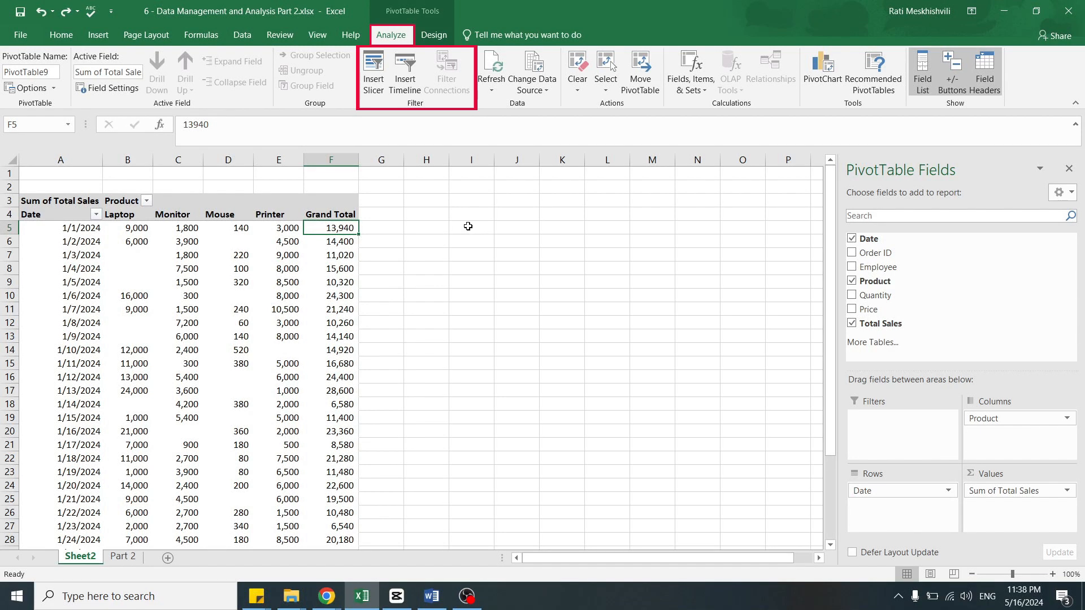
Step: Insert a slicer for the Employee field and place it beside the PivotTable, starting around column H near row 3
left_click(373, 83)
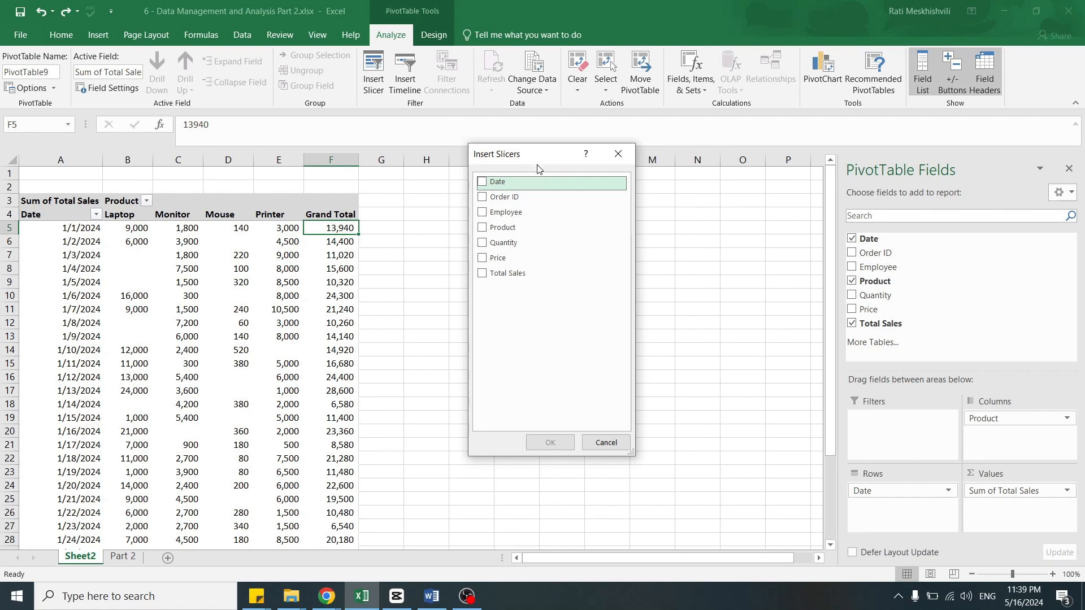
left_click(502, 213)
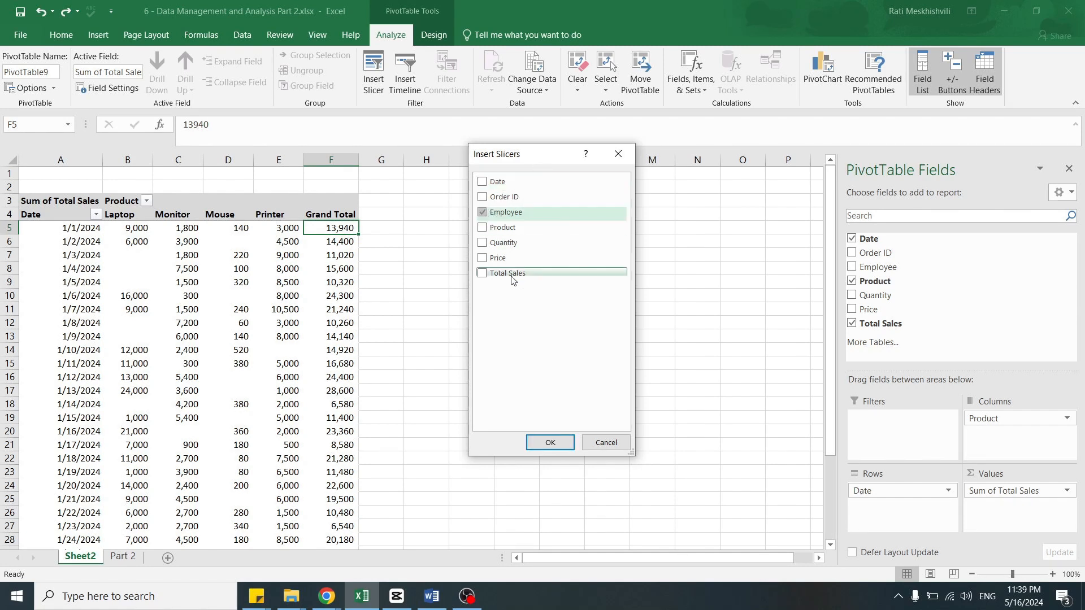
left_click(550, 442)
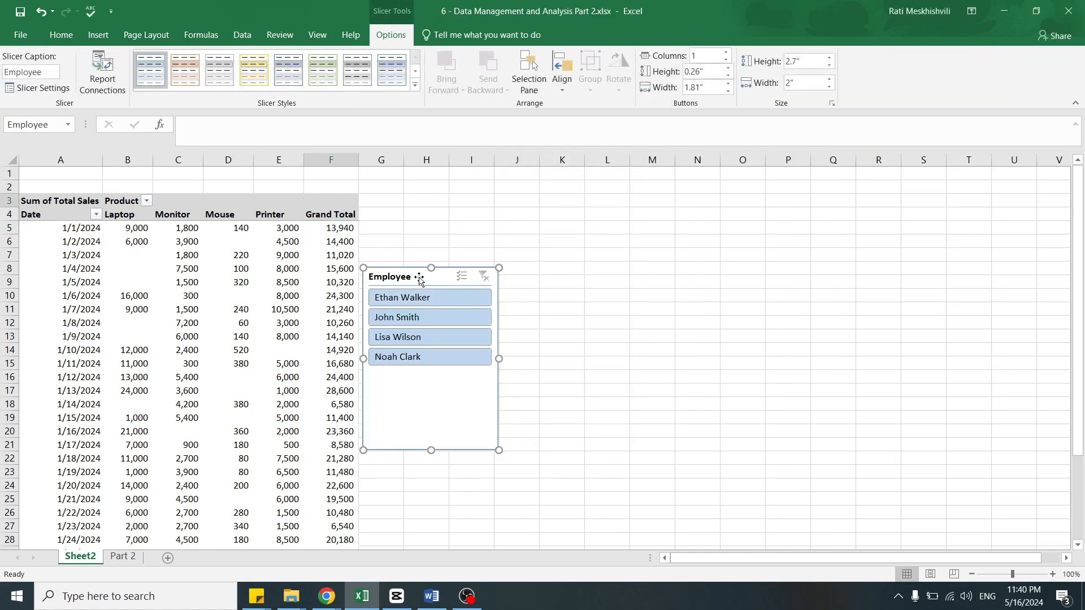
left_click_drag(418, 280, 460, 210)
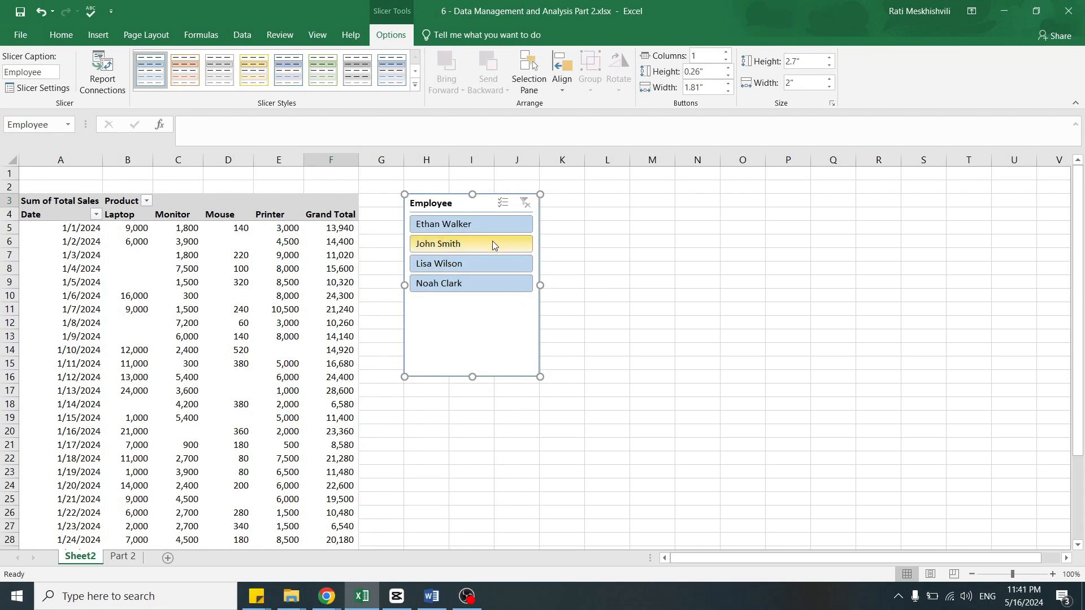
Step: Filter the PivotTable through the Employee slicer to show only the first and third employees listed
left_click(497, 223)
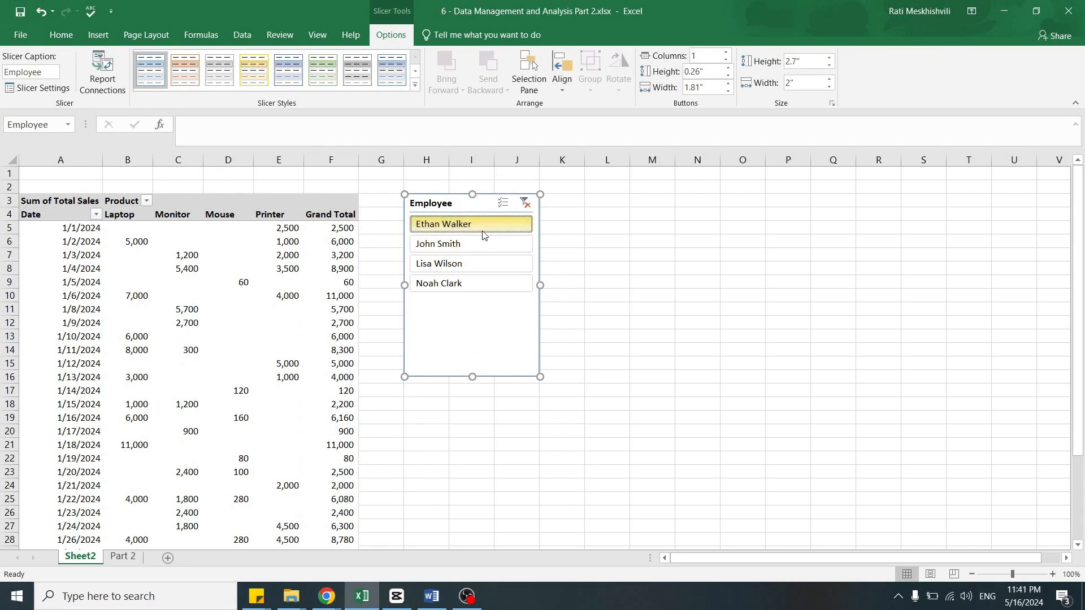
left_click(483, 269, "ctrl")
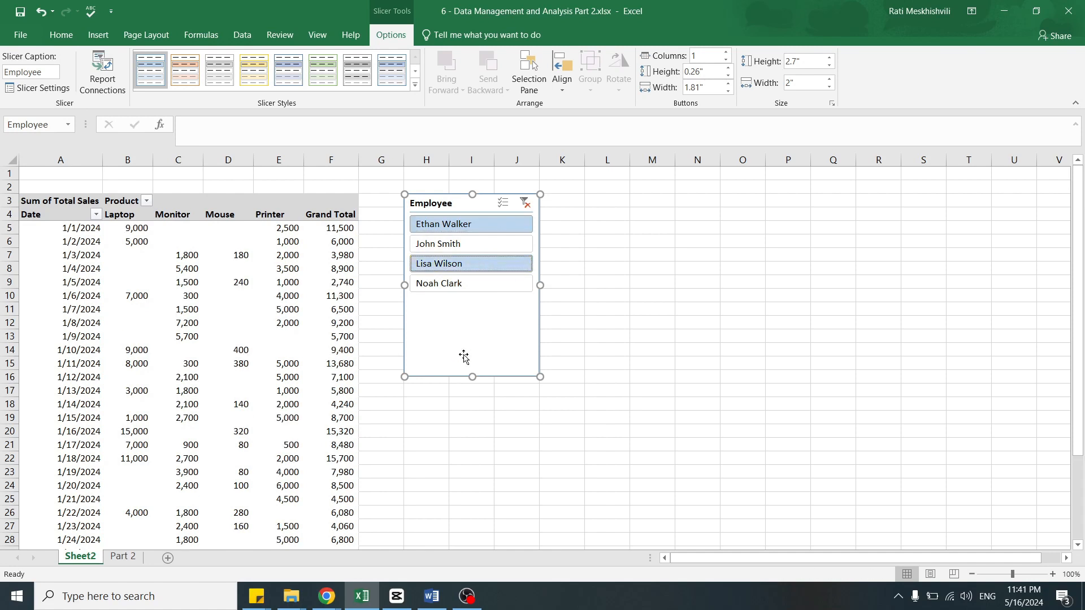